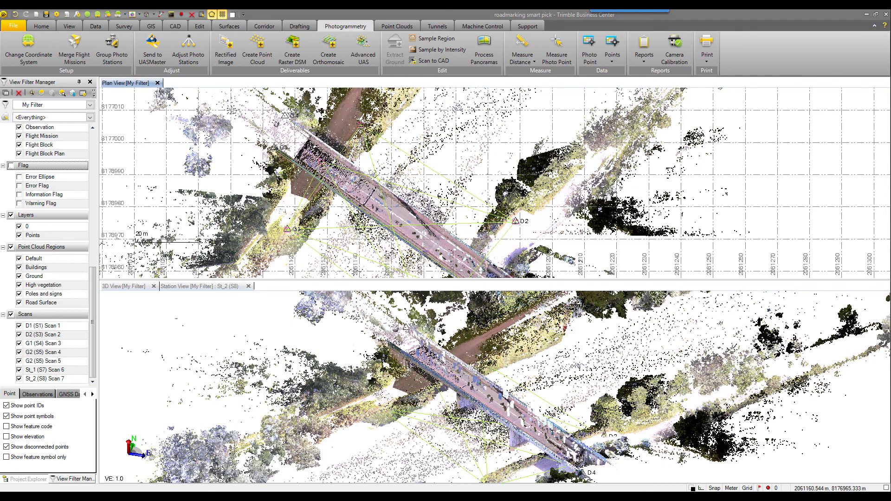
Examine the bridge scan point cloud in the plan and 3D views, from overview to deck close-up.
{"action": "middle_click_drag", "start_coordinate": [422, 270], "coordinate": [447, 174]}
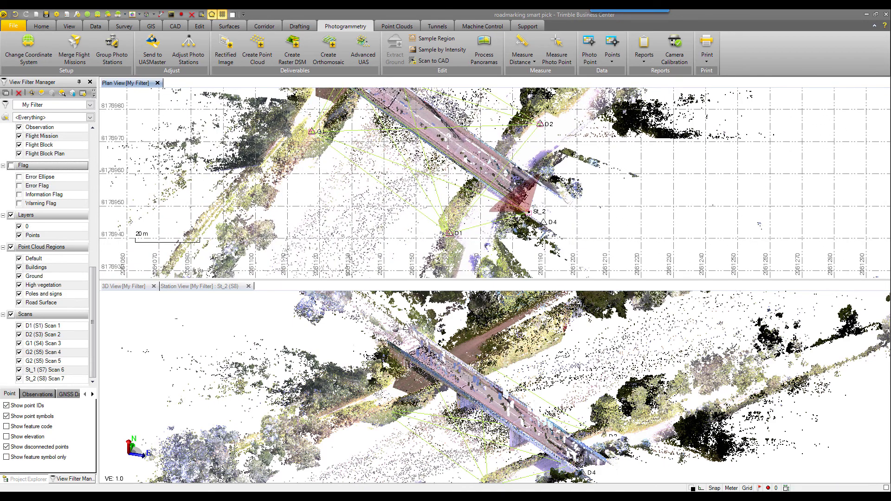
{"action": "scroll", "coordinate": [568, 450], "scroll_direction": "up", "scroll_amount": 2}
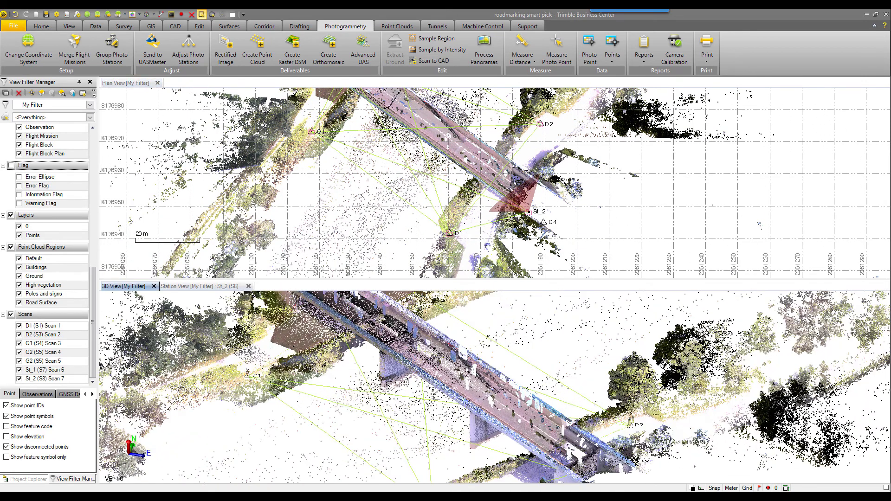
{"action": "mouse_move", "coordinate": [558, 450]}
{"action": "middle_mouse_down"}
{"action": "mouse_move", "coordinate": [488, 438]}
{"action": "mouse_move", "coordinate": [627, 439]}
{"action": "mouse_move", "coordinate": [547, 449]}
{"action": "middle_mouse_up"}
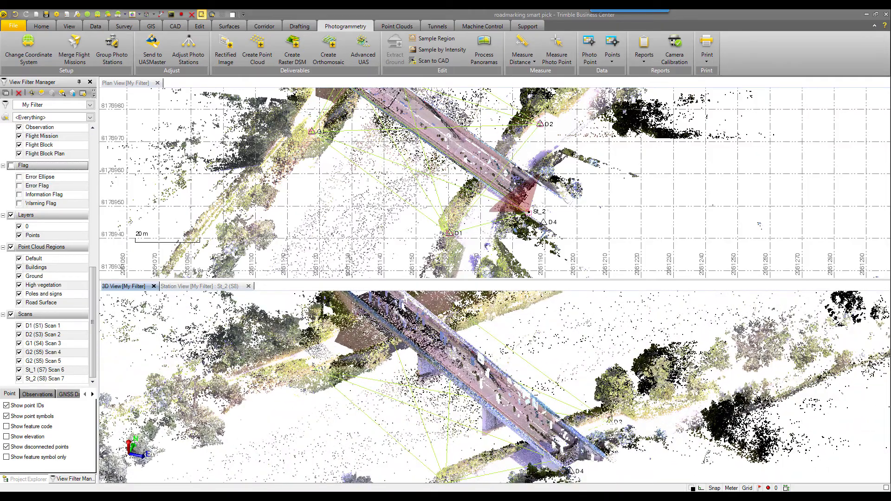
{"action": "scroll", "coordinate": [557, 413], "scroll_direction": "up", "scroll_amount": 3}
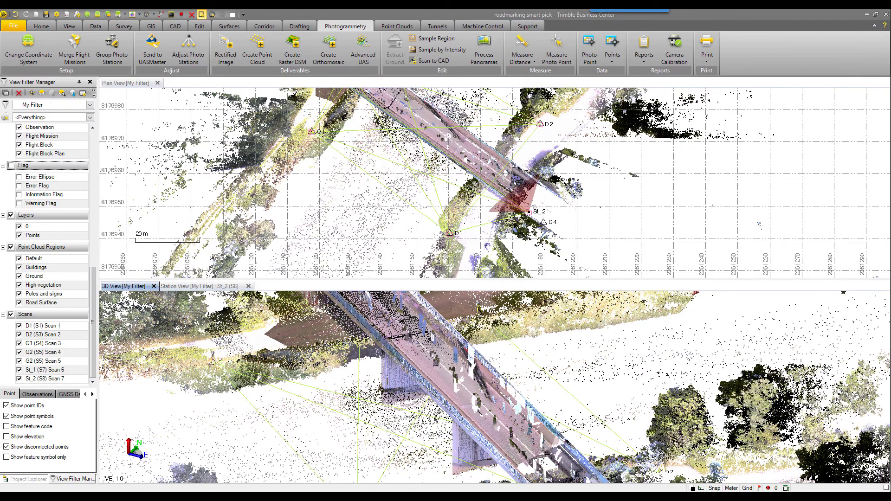
{"action": "scroll", "coordinate": [495, 387], "scroll_direction": "up", "scroll_amount": 3}
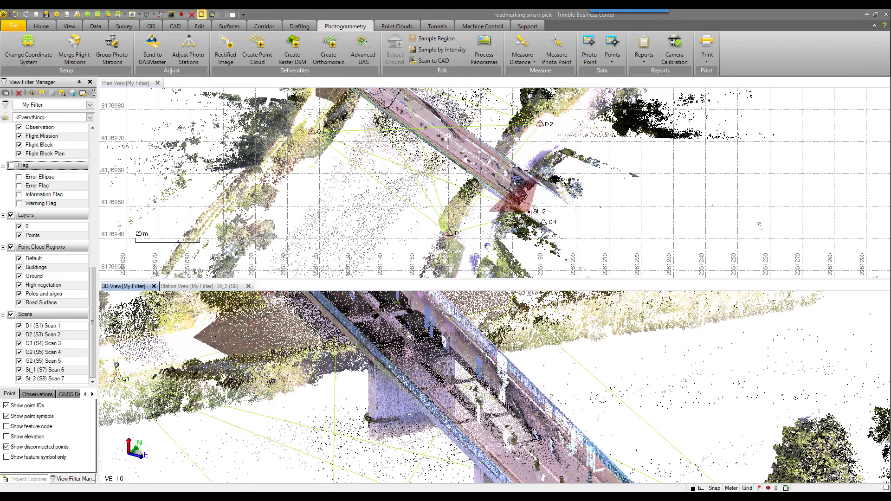
{"action": "scroll", "coordinate": [494, 388], "scroll_direction": "down", "scroll_amount": 3}
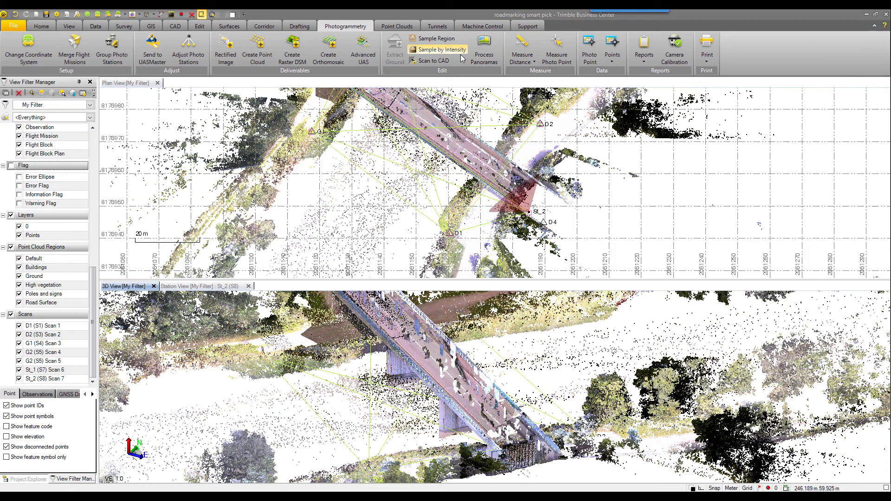
Open the Classify Regions command to review the classes to extract, and inspect the bridge deck in the plan view.
{"action": "left_click", "coordinate": [398, 26]}
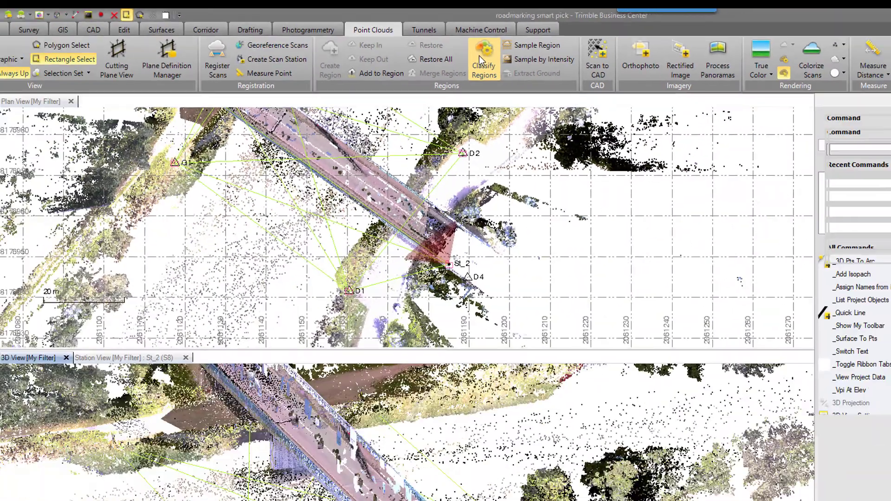
{"action": "left_click", "coordinate": [456, 165]}
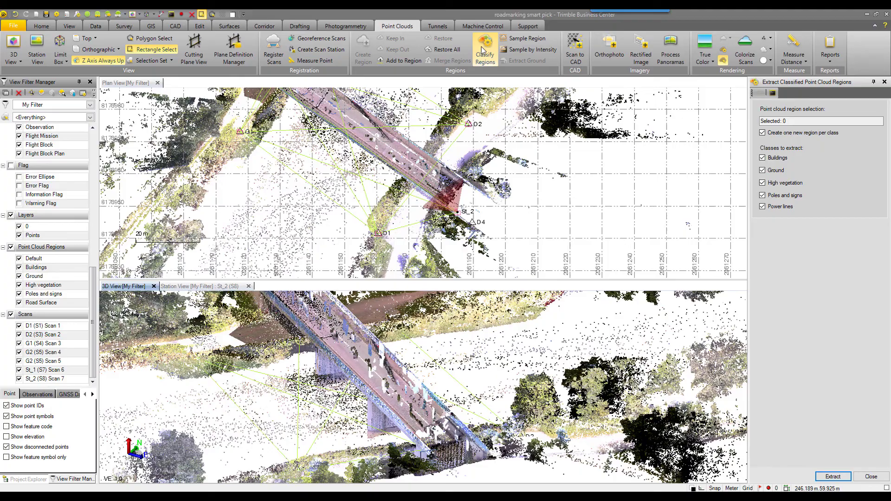
{"action": "scroll", "coordinate": [408, 195], "scroll_direction": "up", "scroll_amount": 10}
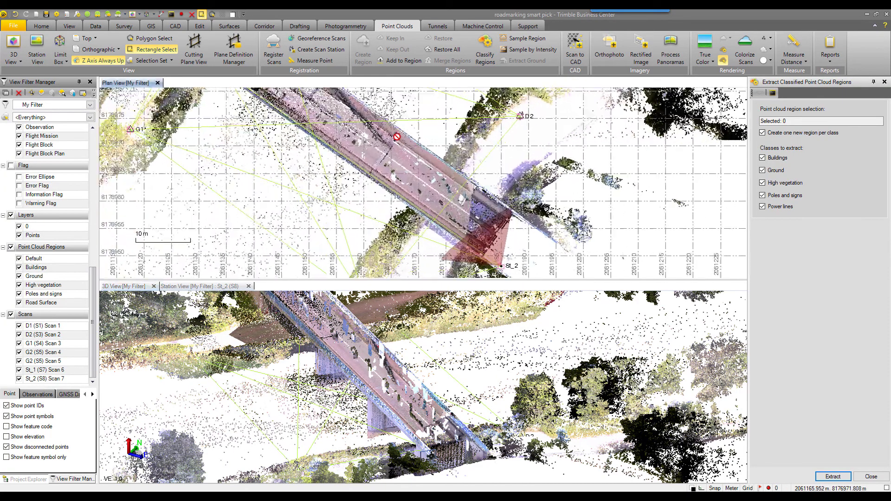
{"action": "scroll", "coordinate": [415, 203], "scroll_direction": "down", "scroll_amount": 2}
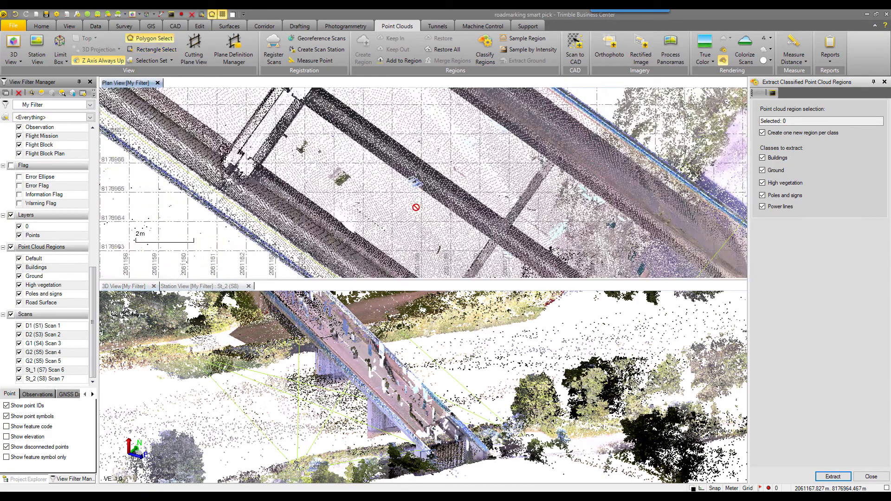
{"action": "scroll", "coordinate": [410, 204], "scroll_direction": "down", "scroll_amount": 5}
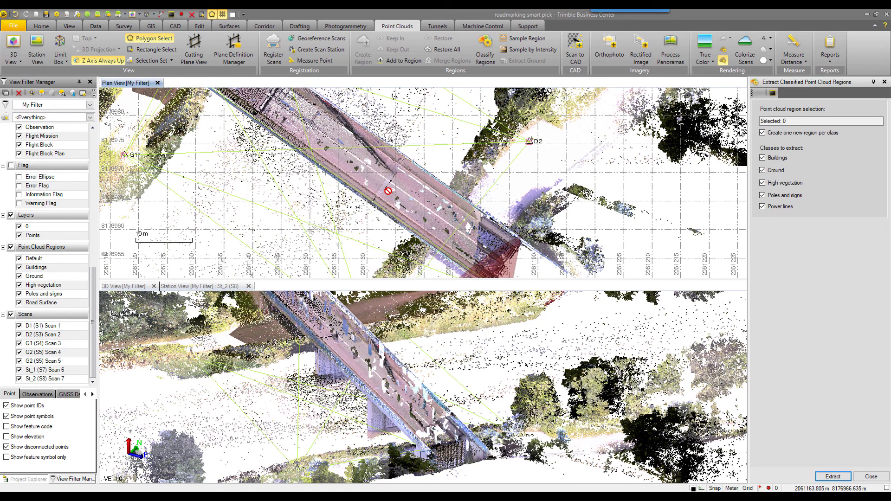
{"action": "scroll", "coordinate": [388, 191], "scroll_direction": "down", "scroll_amount": 1}
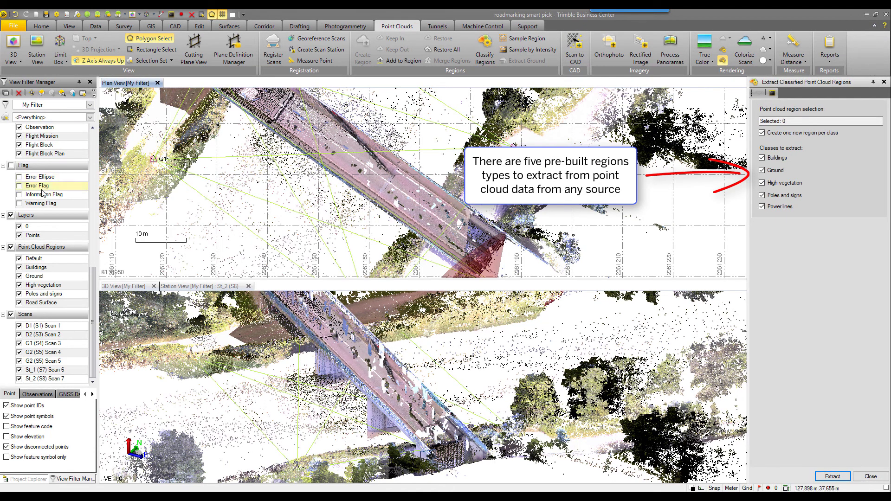
Open the project's list of point cloud regions and leave only the Road Surface region displayed.
{"action": "left_click", "coordinate": [28, 479]}
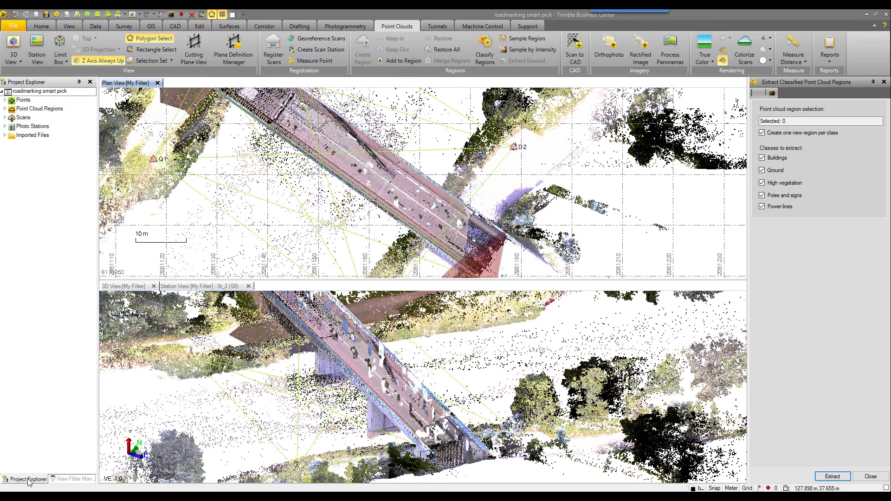
{"action": "left_click", "coordinate": [5, 109]}
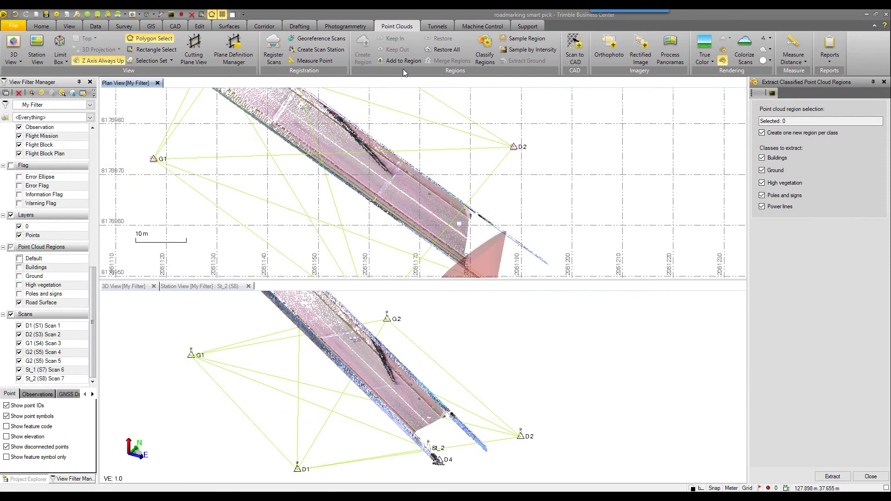
Inspect the isolated road surface region in plan and from several angles in 3D, including the lane markings at the deck end.
{"action": "scroll", "coordinate": [386, 98], "scroll_direction": "down", "scroll_amount": 2}
{"action": "middle_click_drag", "start_coordinate": [396, 132], "coordinate": [373, 165]}
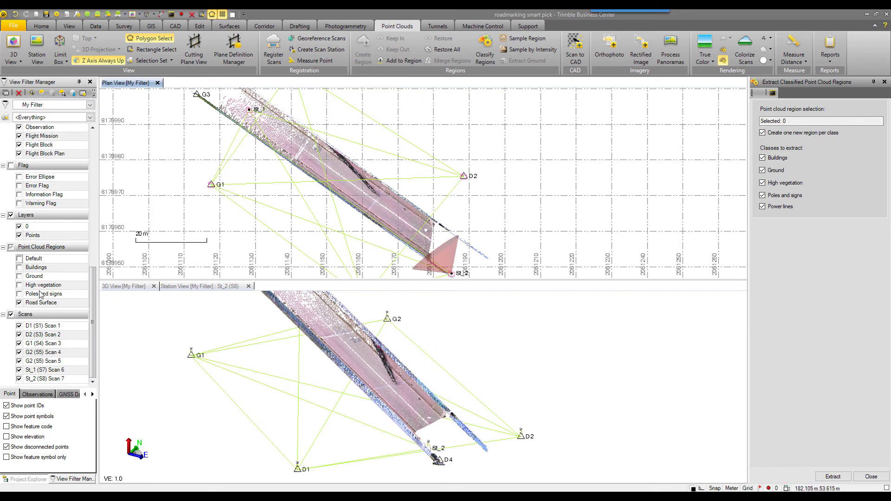
{"action": "scroll", "coordinate": [408, 424], "scroll_direction": "up", "scroll_amount": 4}
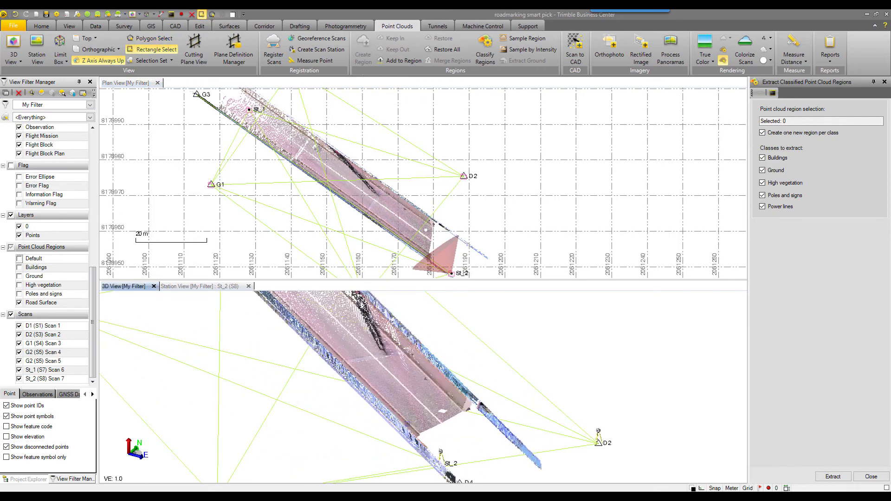
{"action": "right_click_drag", "start_coordinate": [408, 424], "coordinate": [409, 416]}
{"action": "mouse_move", "coordinate": [408, 417]}
{"action": "left_mouse_down"}
{"action": "mouse_move", "coordinate": [348, 413]}
{"action": "mouse_move", "coordinate": [379, 419]}
{"action": "left_mouse_up"}
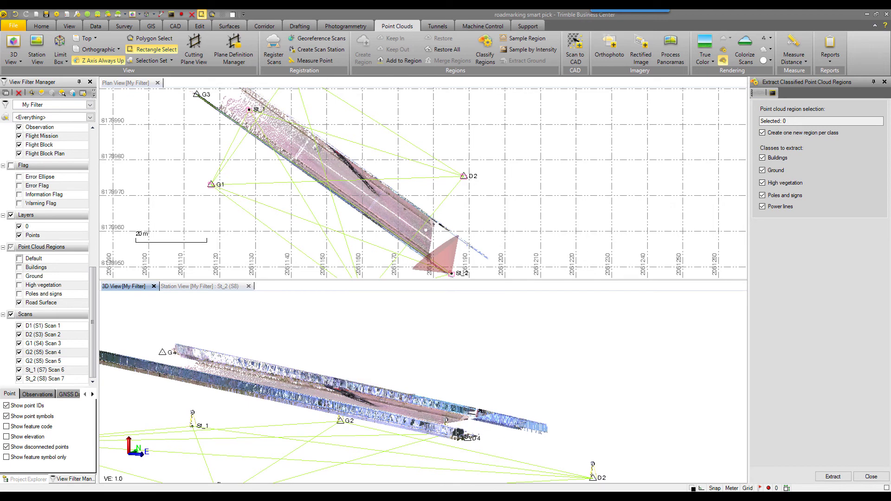
{"action": "middle_click_drag", "start_coordinate": [413, 398], "coordinate": [389, 403]}
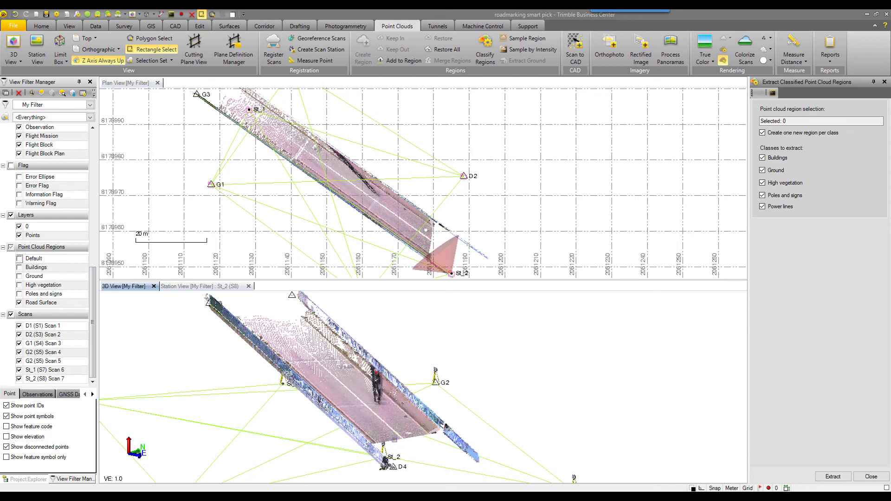
{"action": "scroll", "coordinate": [395, 440], "scroll_direction": "up", "scroll_amount": 10}
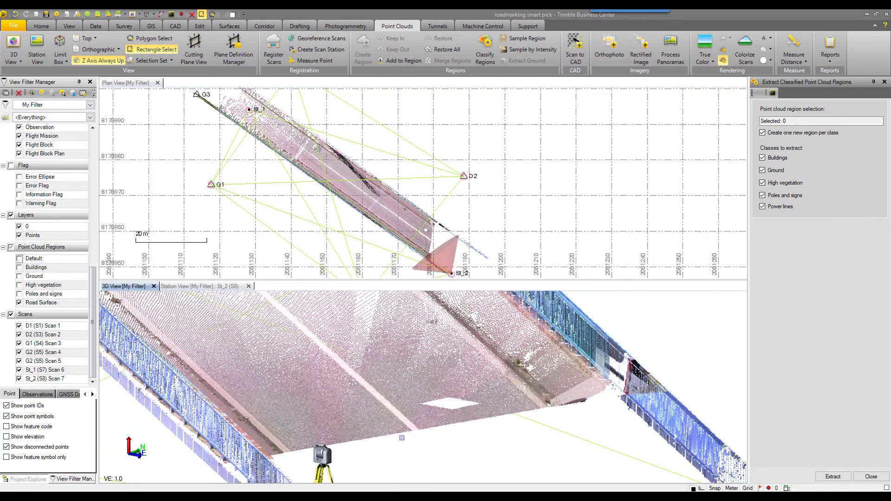
{"action": "scroll", "coordinate": [402, 437], "scroll_direction": "down", "scroll_amount": 10}
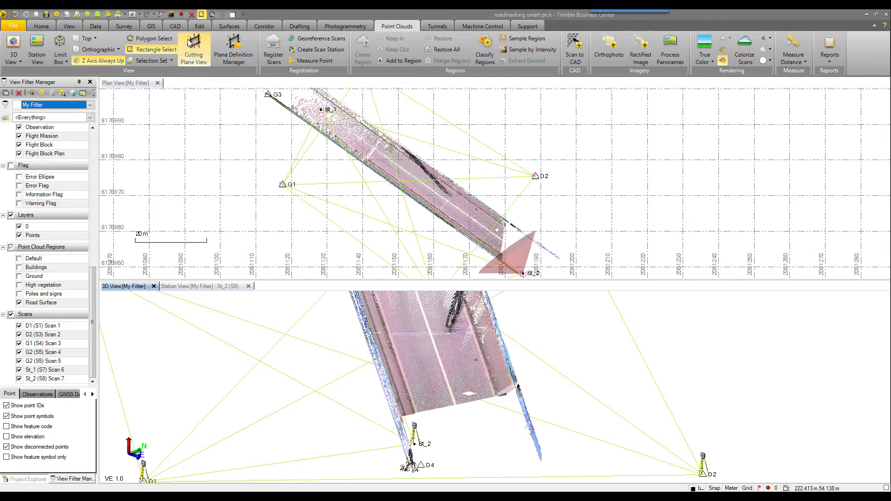
Create a linestring named "roadway center" on layer 0 with by-layer line style and color.
{"action": "left_click", "coordinate": [174, 26]}
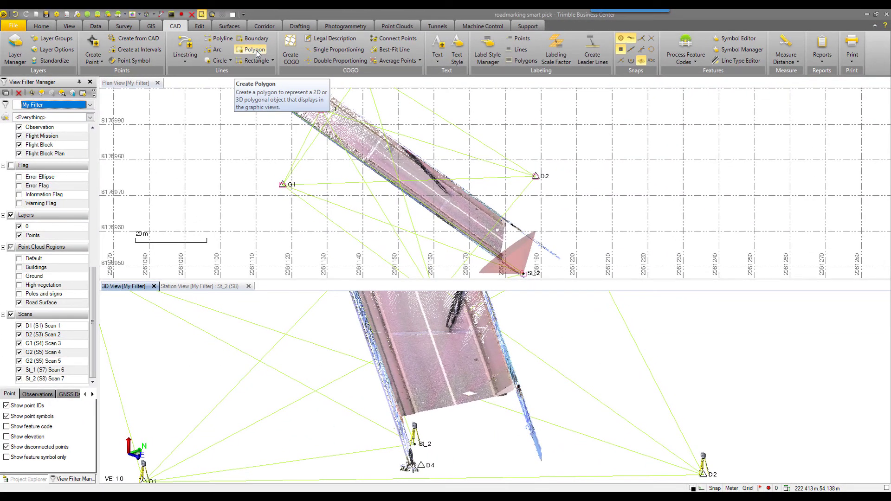
{"action": "left_click", "coordinate": [184, 46]}
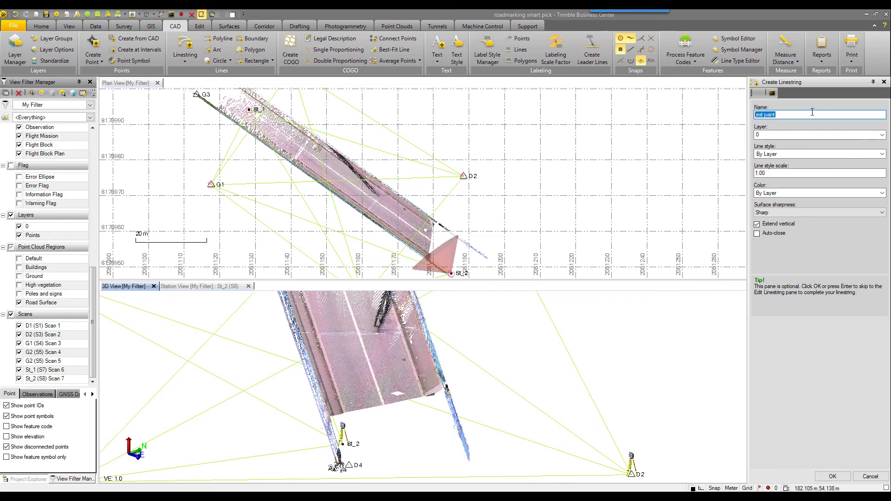
{"action": "type", "text": "roadway center"}
{"action": "left_click", "coordinate": [833, 477]}
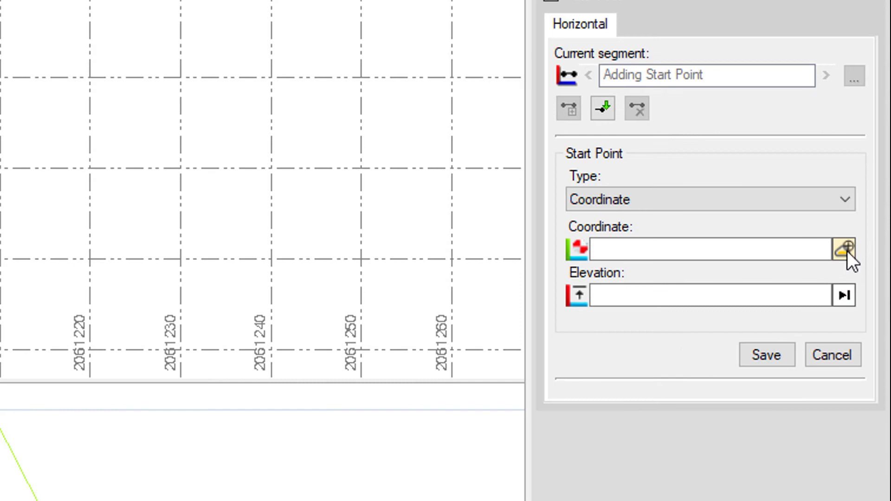
Enable point cloud smart picking for the linestring's start coordinate and set the picking type to Roadmark.
{"action": "left_click", "coordinate": [831, 266]}
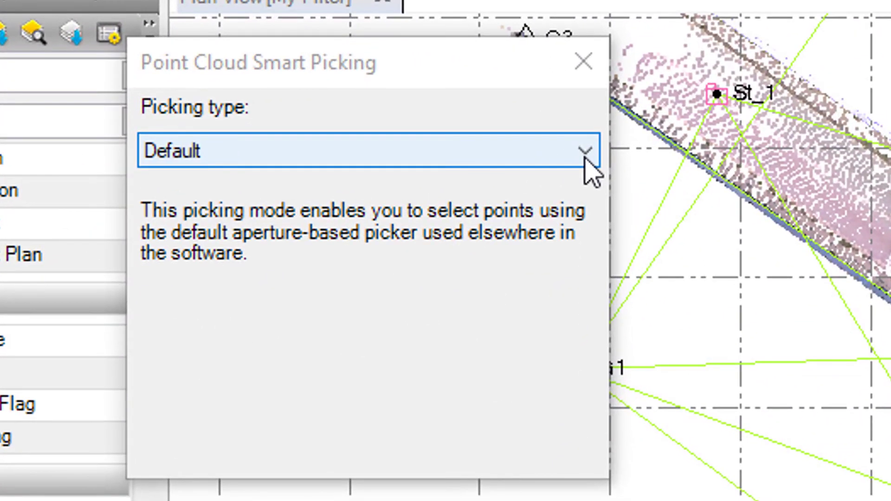
{"action": "left_click", "coordinate": [213, 126]}
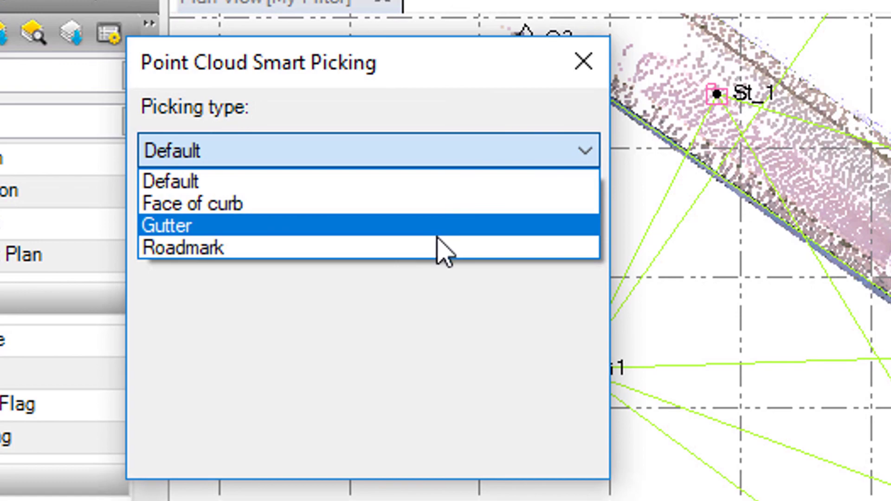
{"action": "left_click", "coordinate": [213, 248]}
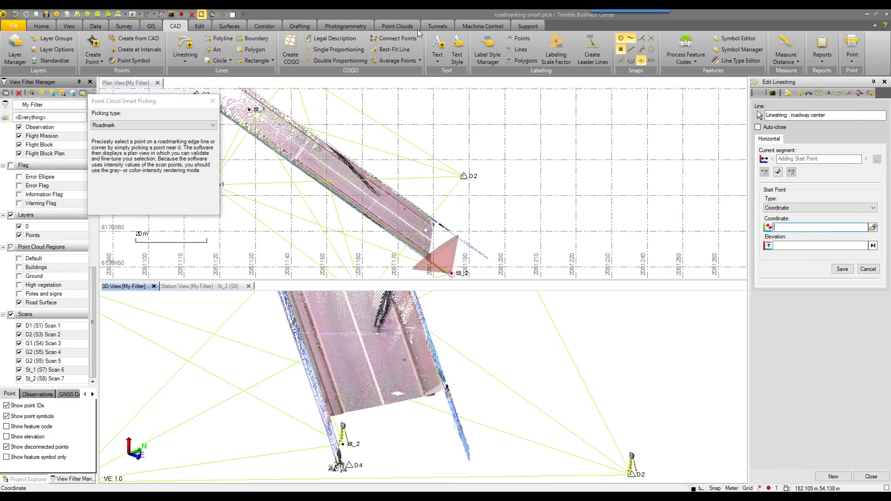
Render the point cloud in Gray-Scale Intensity.
{"action": "left_click", "coordinate": [388, 27]}
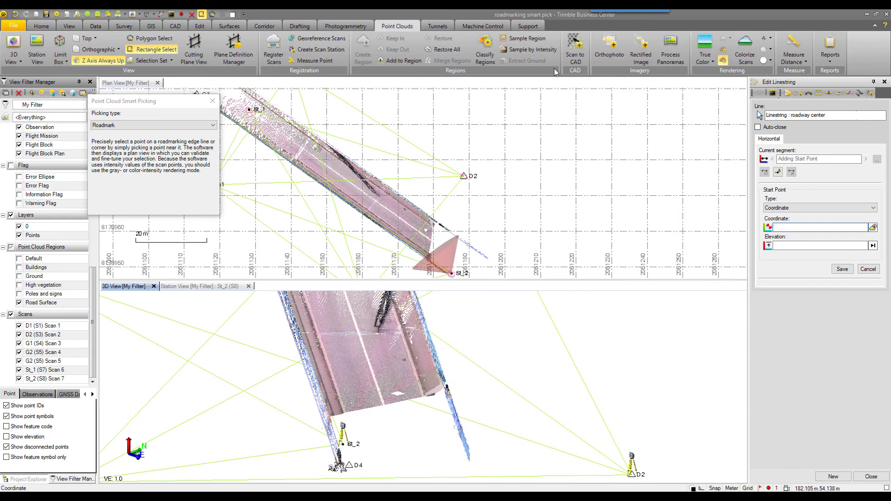
{"action": "left_click", "coordinate": [712, 62]}
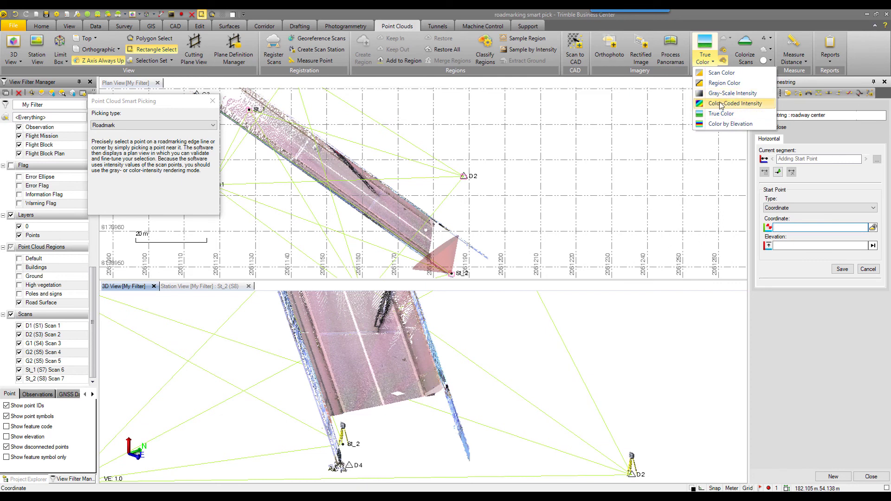
{"action": "left_click", "coordinate": [732, 93]}
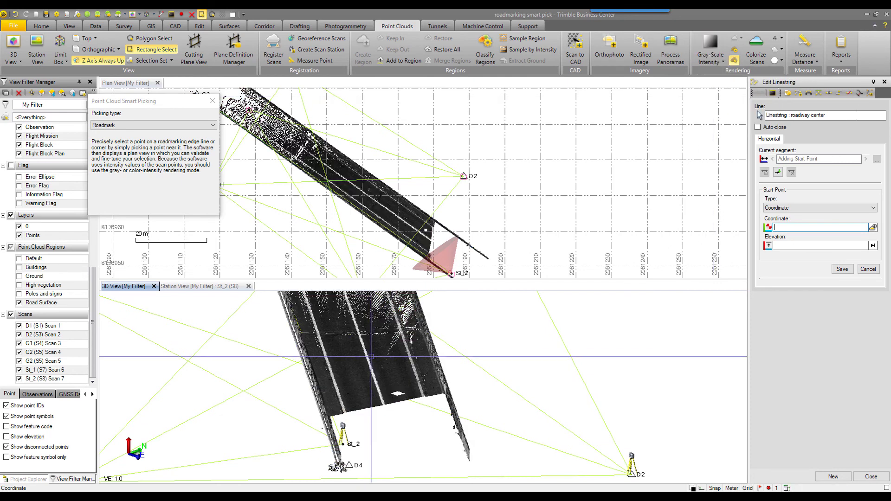
Examine the center road marking and its end at the deck edge in the 3D view.
{"action": "scroll", "coordinate": [371, 357], "scroll_direction": "up", "scroll_amount": 4}
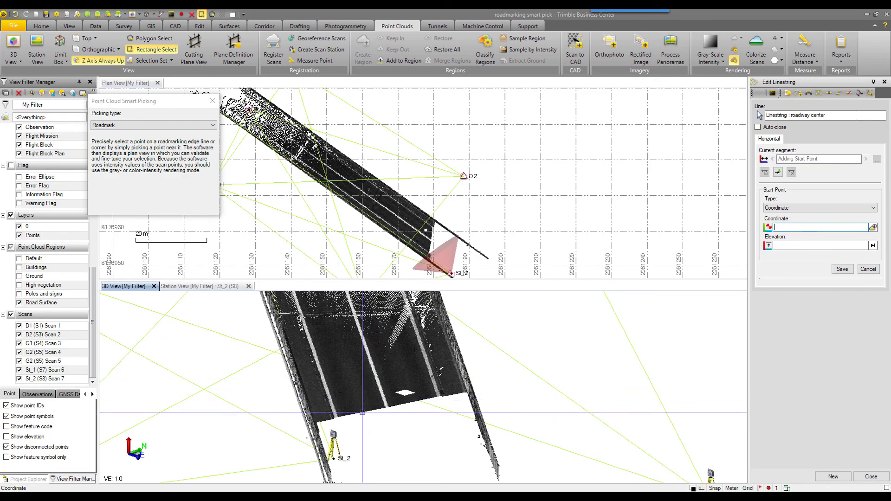
{"action": "scroll", "coordinate": [362, 412], "scroll_direction": "up", "scroll_amount": 2}
{"action": "right_click_drag", "start_coordinate": [389, 399], "coordinate": [392, 392]}
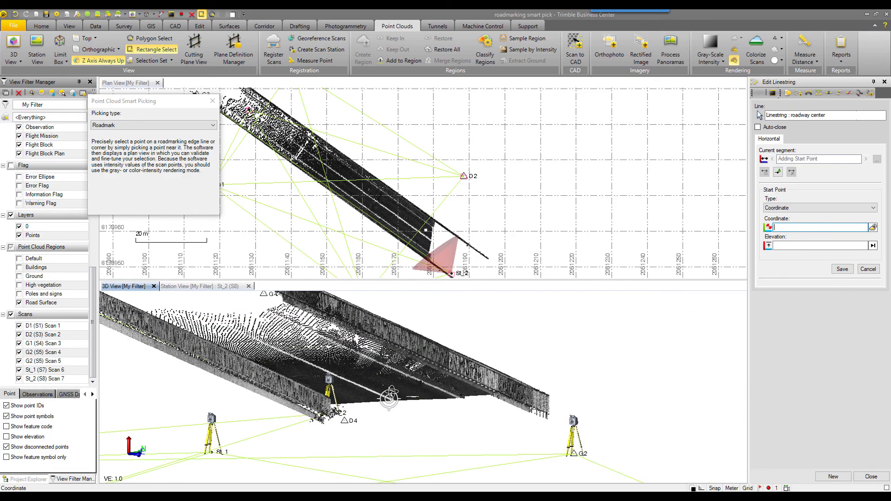
{"action": "mouse_move", "coordinate": [391, 392]}
{"action": "middle_mouse_down"}
{"action": "mouse_move", "coordinate": [375, 395]}
{"action": "mouse_move", "coordinate": [394, 407]}
{"action": "middle_mouse_up"}
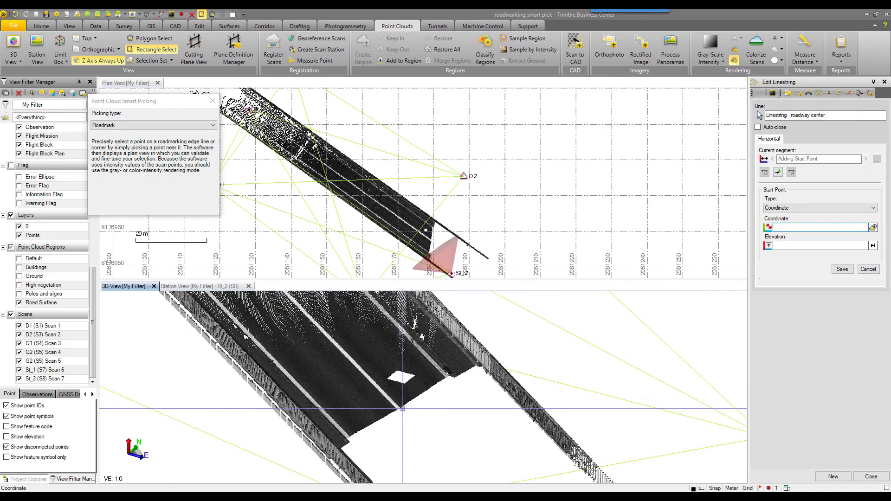
{"action": "scroll", "coordinate": [402, 409], "scroll_direction": "up", "scroll_amount": 4}
{"action": "scroll", "coordinate": [393, 407], "scroll_direction": "down", "scroll_amount": 6}
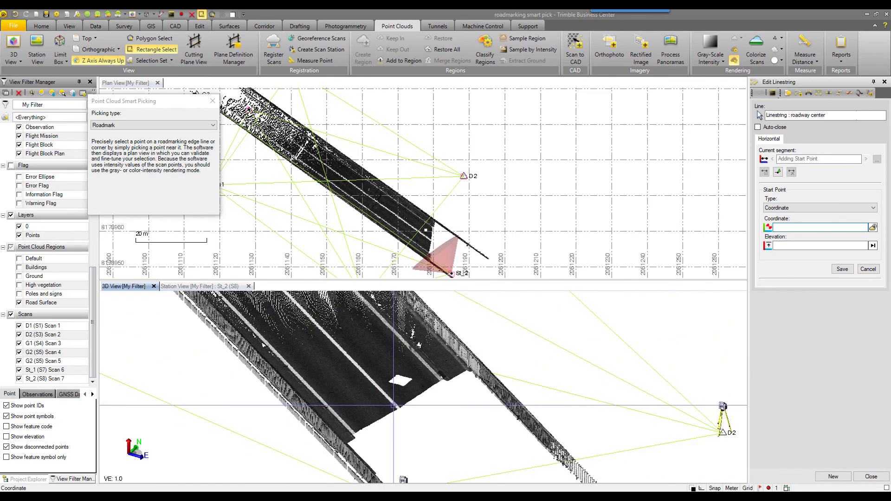
{"action": "scroll", "coordinate": [355, 366], "scroll_direction": "up", "scroll_amount": 3}
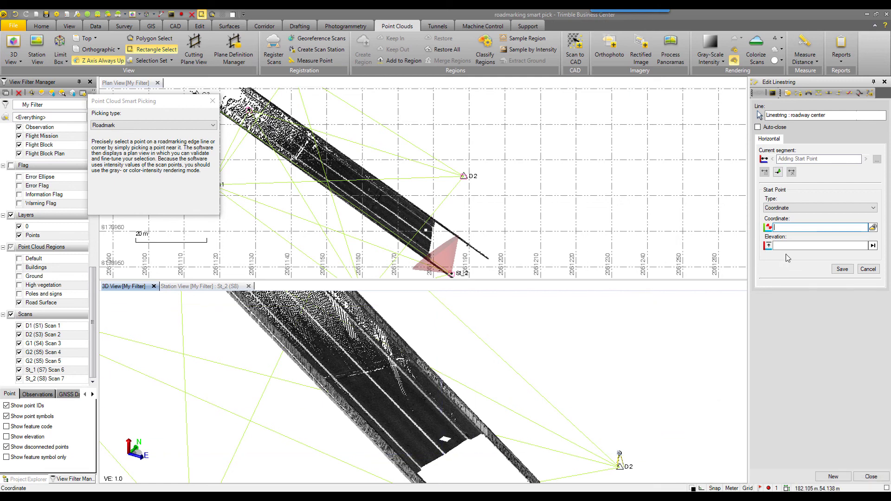
Set the linestring's start point with a validated Roadmark pick on the center marking's north edge at the deck end.
{"action": "left_click", "coordinate": [126, 107]}
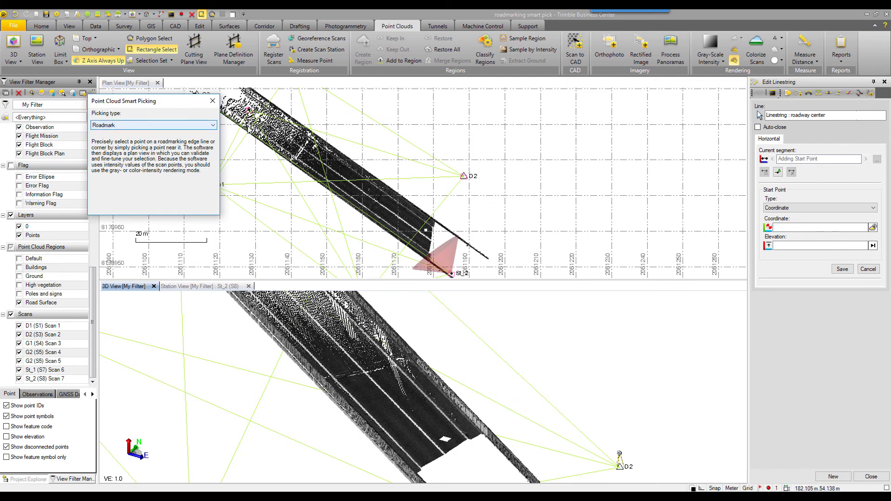
{"action": "left_click", "coordinate": [784, 226]}
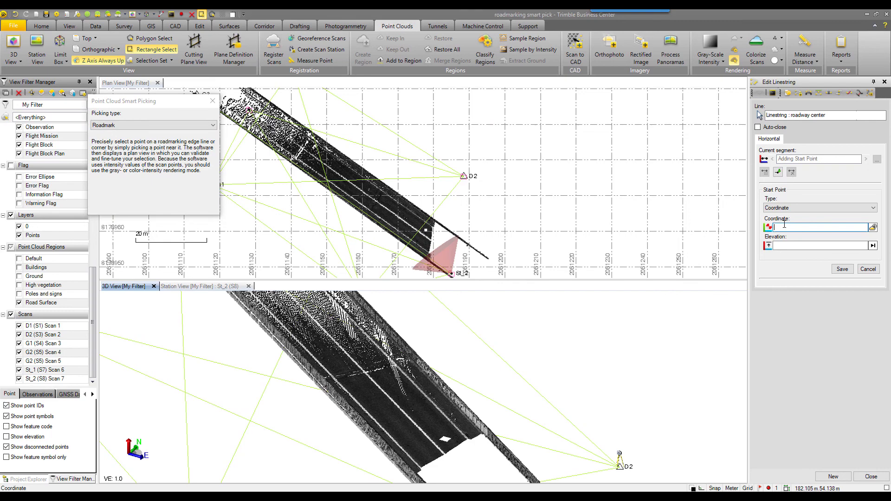
{"action": "scroll", "coordinate": [450, 464], "scroll_direction": "up", "scroll_amount": 1}
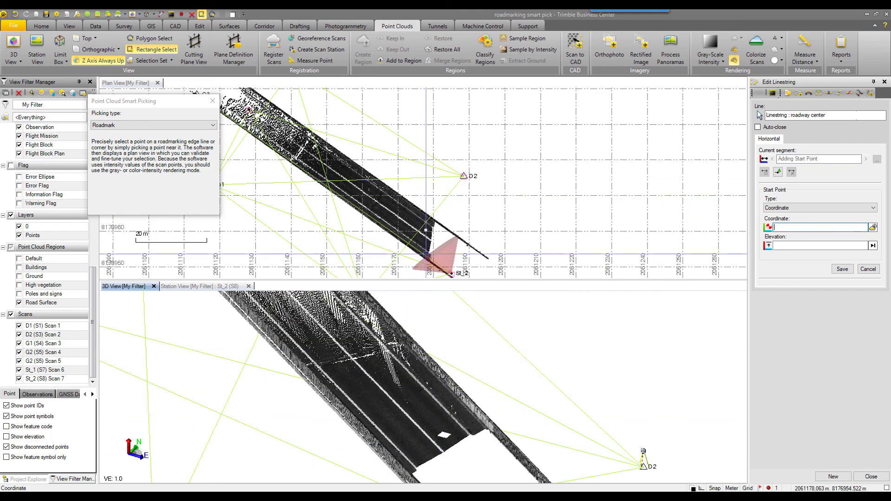
{"action": "scroll", "coordinate": [428, 240], "scroll_direction": "up", "scroll_amount": 3}
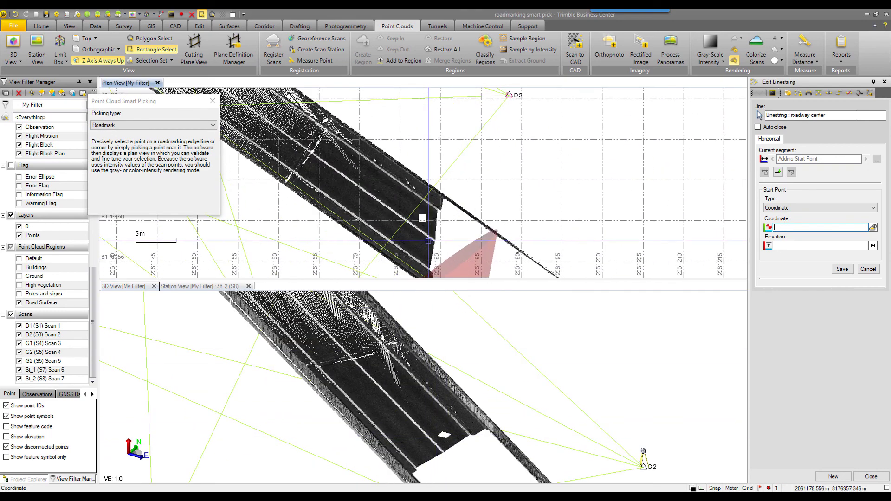
{"action": "scroll", "coordinate": [428, 241], "scroll_direction": "up", "scroll_amount": 3}
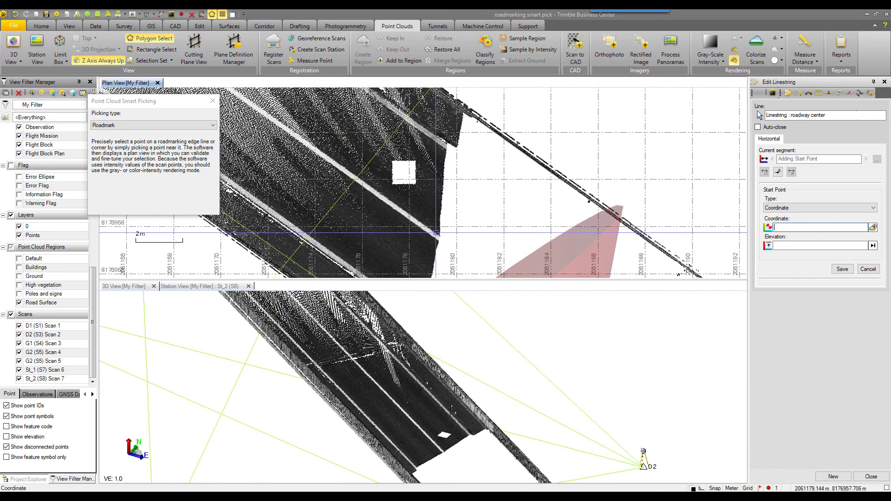
{"action": "left_click", "coordinate": [436, 233]}
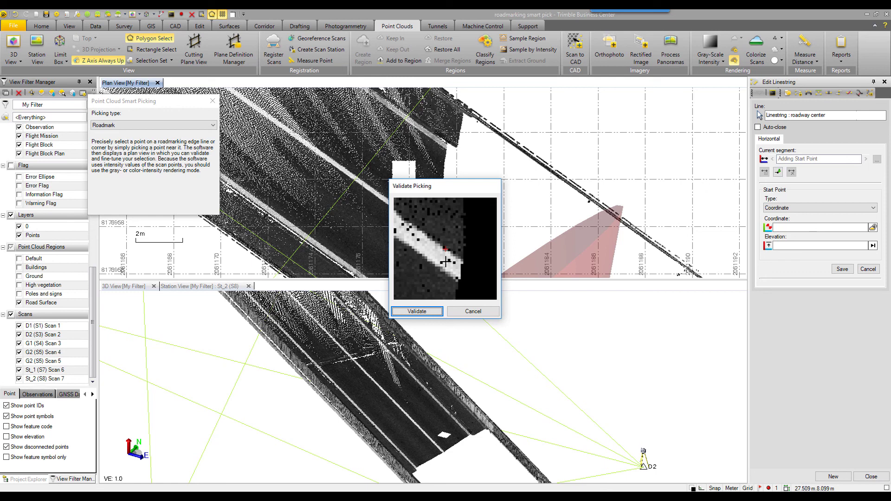
{"action": "left_click", "coordinate": [417, 311]}
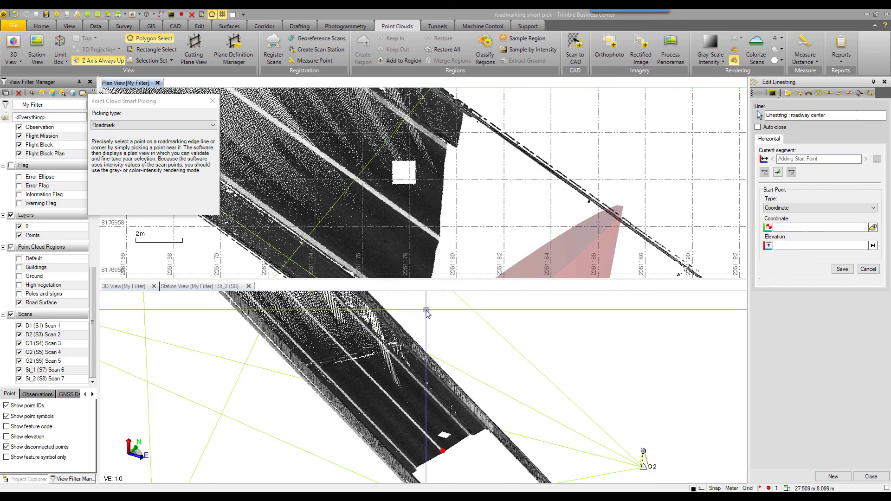
Add two straight segments along the center marking's north edge, validating a Roadmark pick for each end point.
{"action": "scroll", "coordinate": [449, 460], "scroll_direction": "up", "scroll_amount": 2}
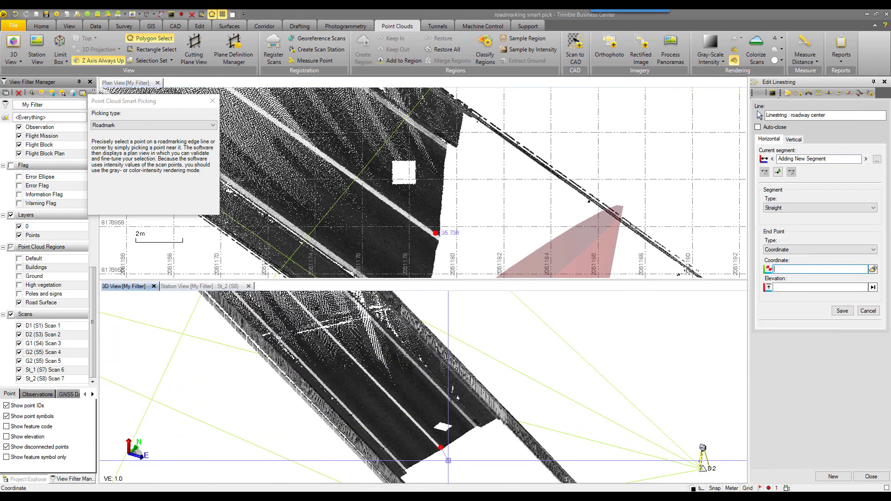
{"action": "scroll", "coordinate": [449, 460], "scroll_direction": "up", "scroll_amount": 6}
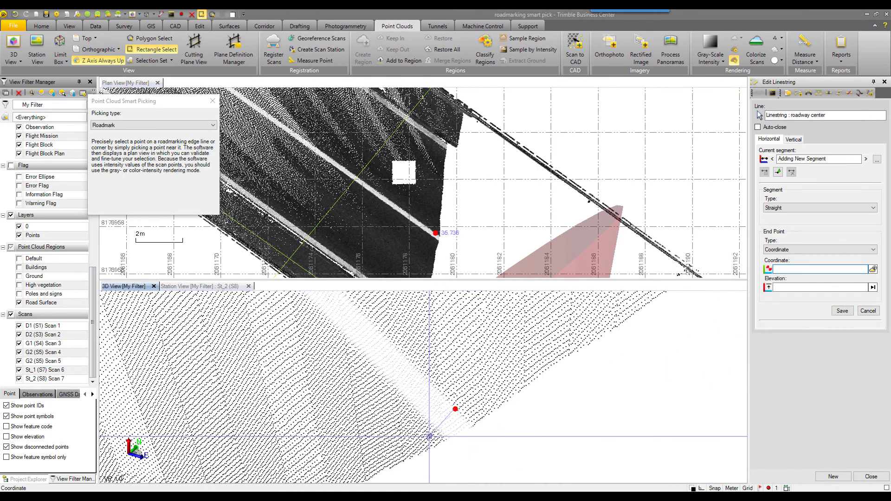
{"action": "scroll", "coordinate": [430, 437], "scroll_direction": "down", "scroll_amount": 6}
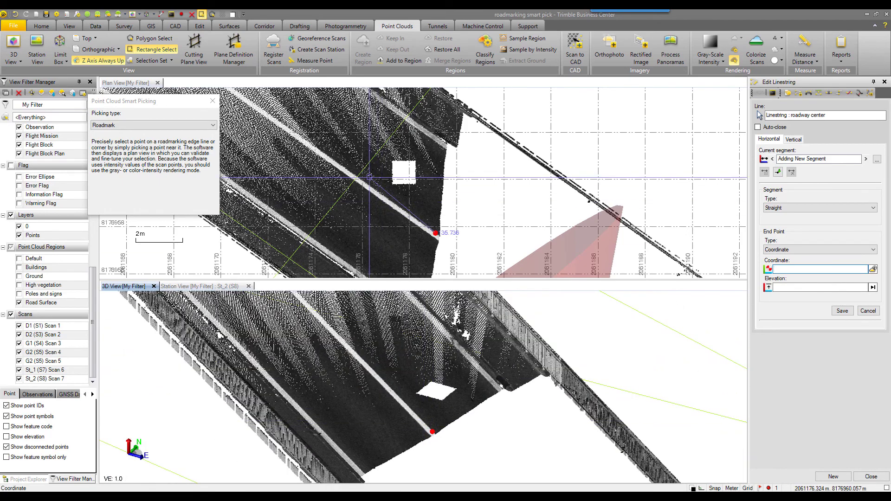
{"action": "left_click", "coordinate": [335, 162]}
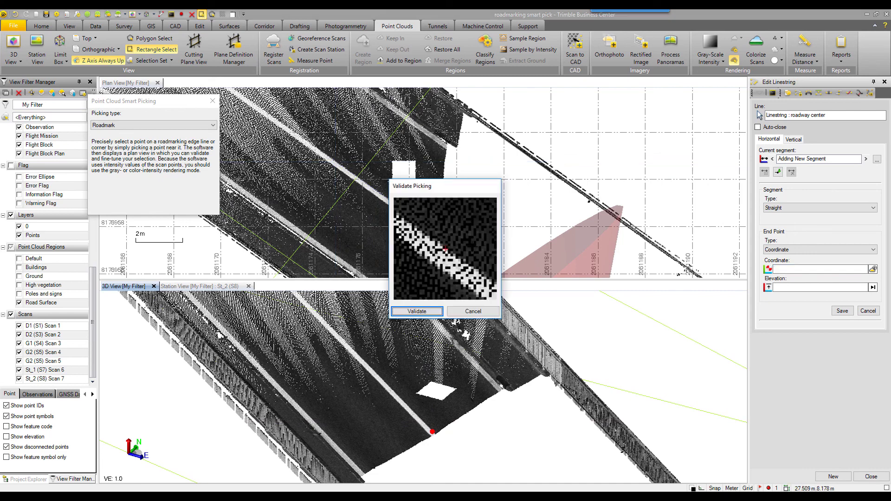
{"action": "left_click", "coordinate": [416, 311]}
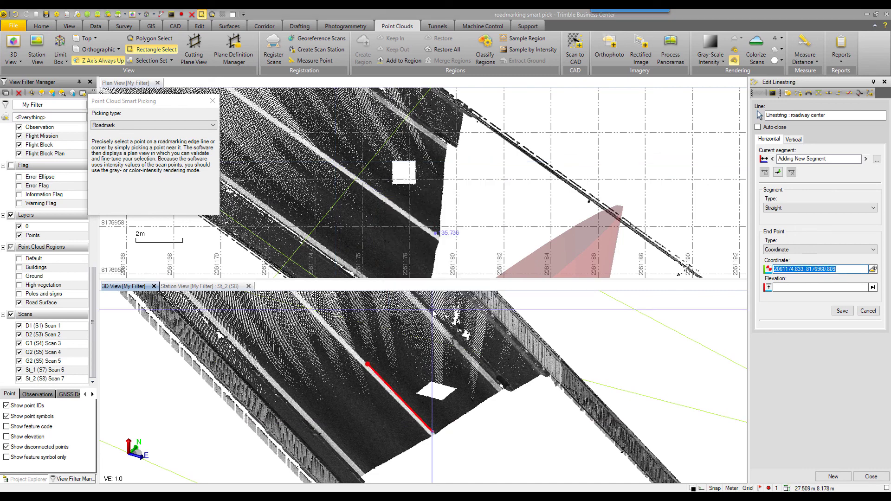
{"action": "middle_click_drag", "start_coordinate": [304, 170], "coordinate": [418, 251]}
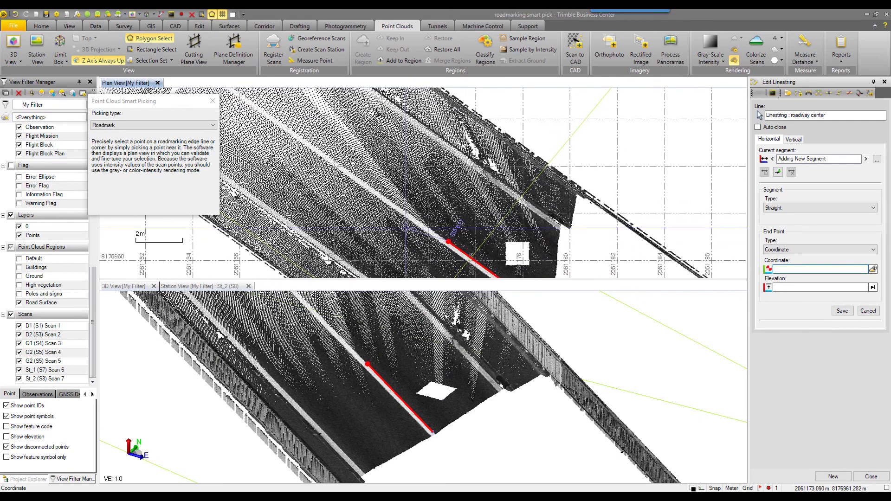
{"action": "left_click", "coordinate": [331, 158]}
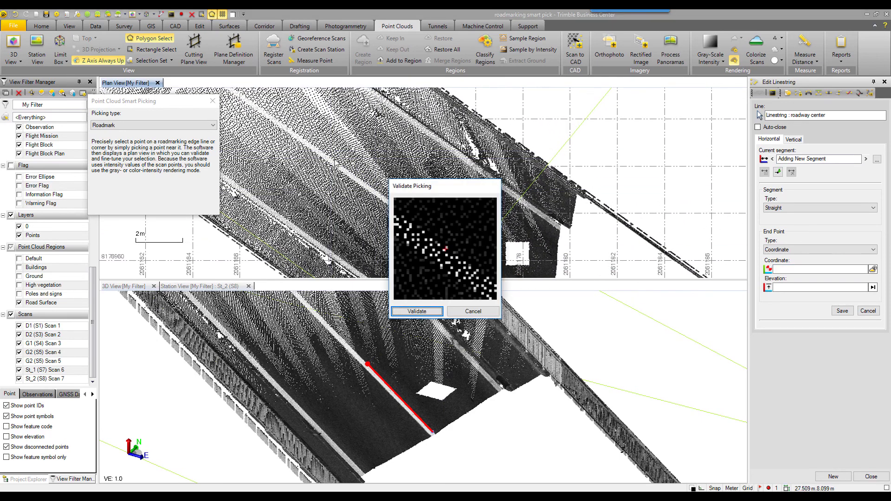
{"action": "left_click", "coordinate": [416, 311]}
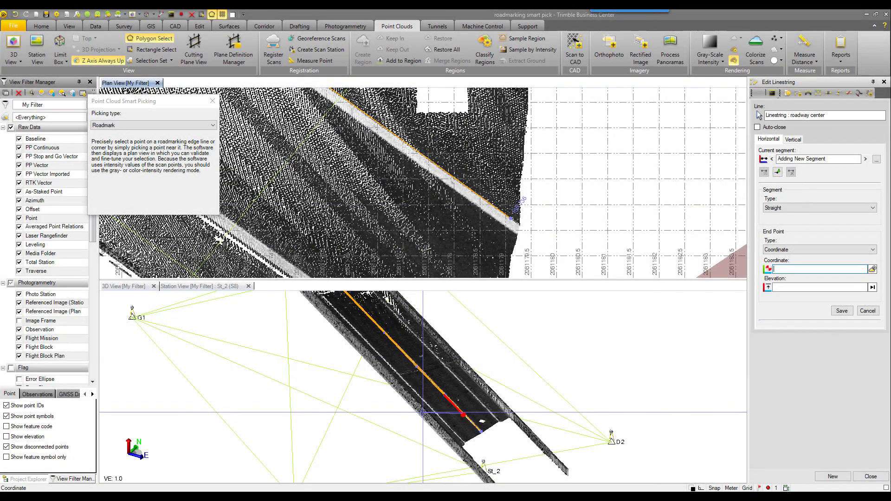
Add a validated Roadmark point on the center marking's south edge at the deck end, and auto-close the linestring.
{"action": "middle_click_drag", "start_coordinate": [506, 471], "coordinate": [434, 406]}
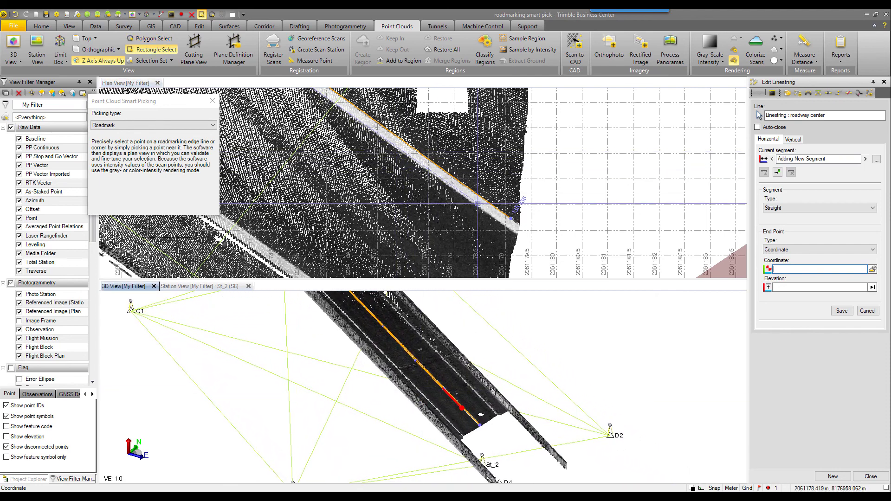
{"action": "scroll", "coordinate": [506, 223], "scroll_direction": "up", "scroll_amount": 2}
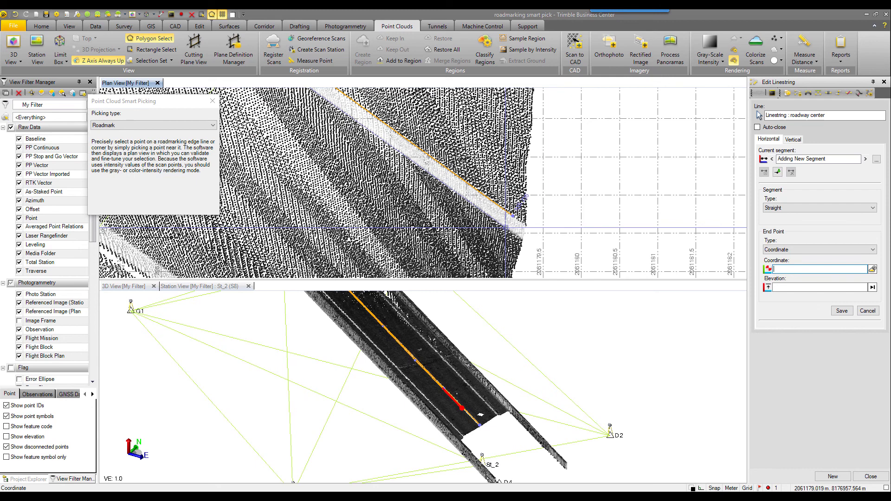
{"action": "left_click", "coordinate": [505, 228]}
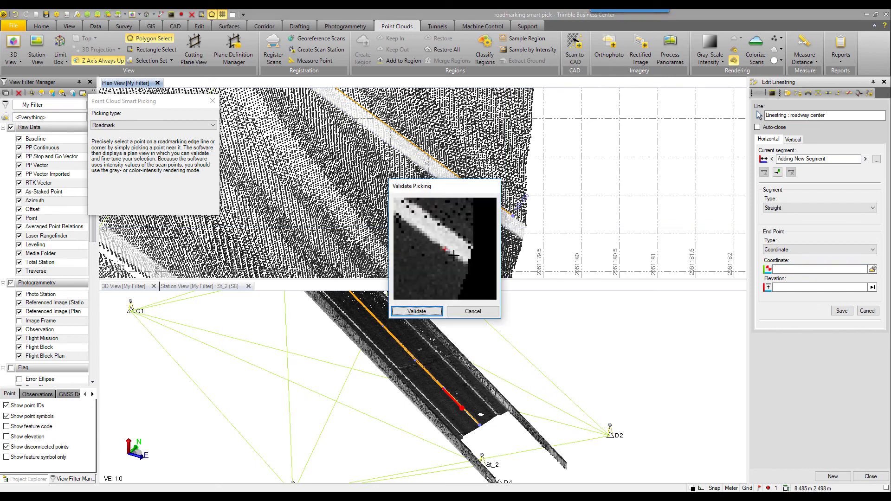
{"action": "left_click", "coordinate": [416, 311]}
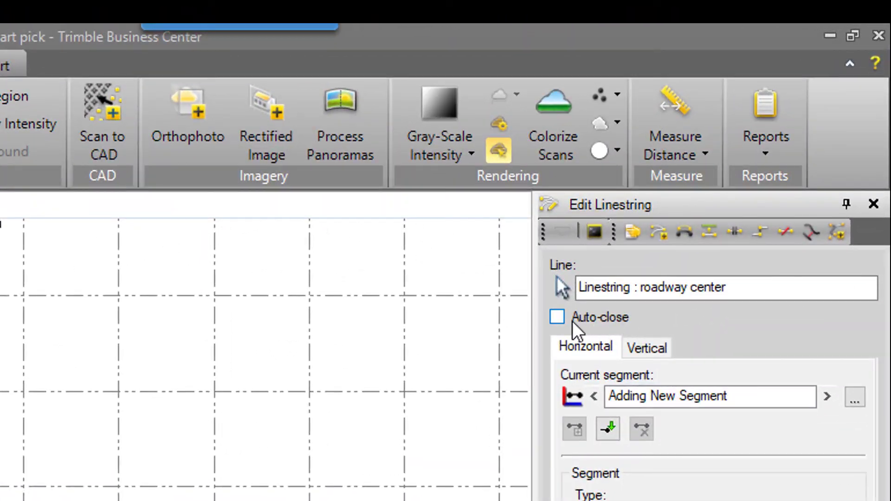
{"action": "left_click", "coordinate": [753, 140]}
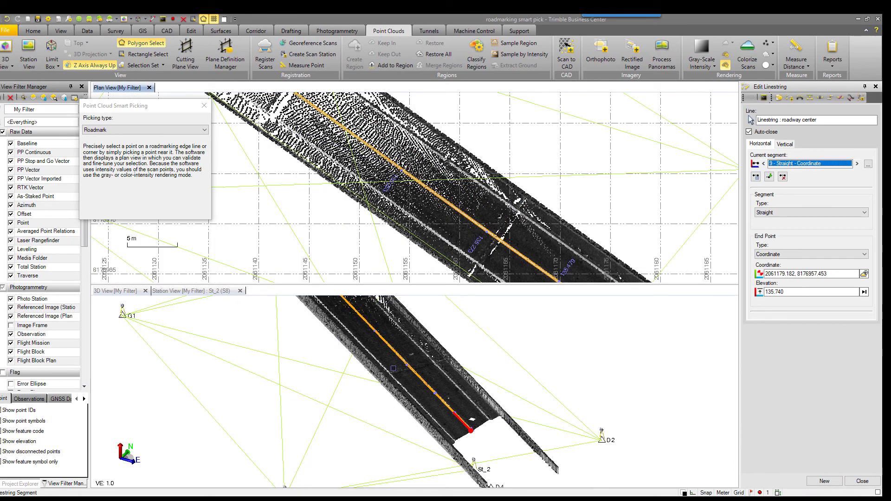
Examine the closed linestring over the marking in Color-Coded Intensity and True Color rendering, and return to Gray-Scale Intensity.
{"action": "scroll", "coordinate": [355, 370], "scroll_direction": "down", "scroll_amount": 2}
{"action": "middle_click_drag", "start_coordinate": [335, 359], "coordinate": [376, 423]}
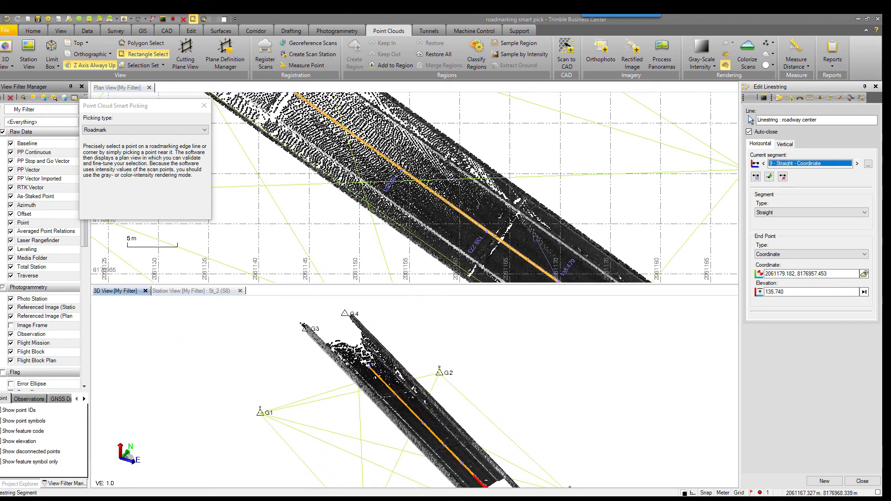
{"action": "middle_click_drag", "start_coordinate": [608, 280], "coordinate": [496, 194]}
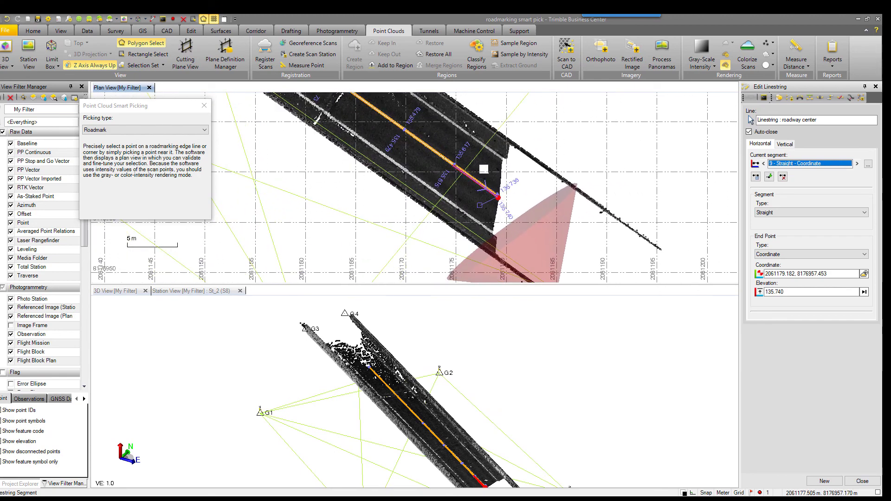
{"action": "scroll", "coordinate": [497, 194], "scroll_direction": "up", "scroll_amount": 1}
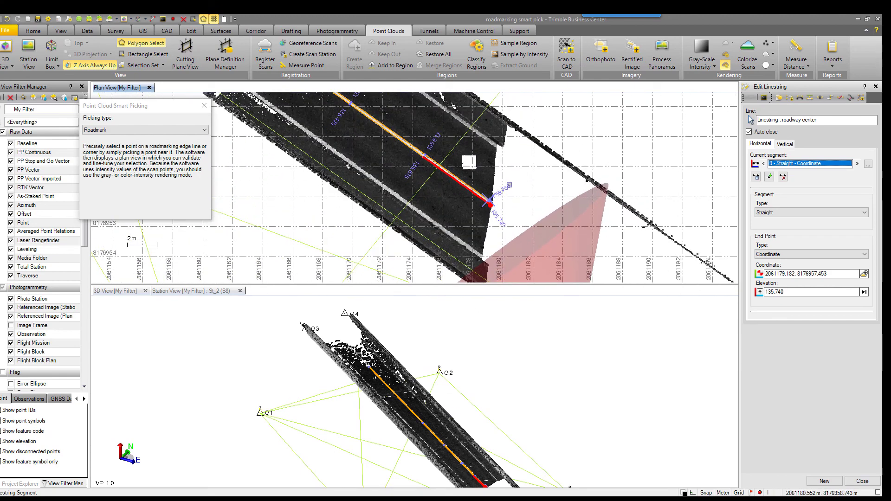
{"action": "scroll", "coordinate": [489, 204], "scroll_direction": "up", "scroll_amount": 1}
{"action": "scroll", "coordinate": [489, 204], "scroll_direction": "up", "scroll_amount": 2}
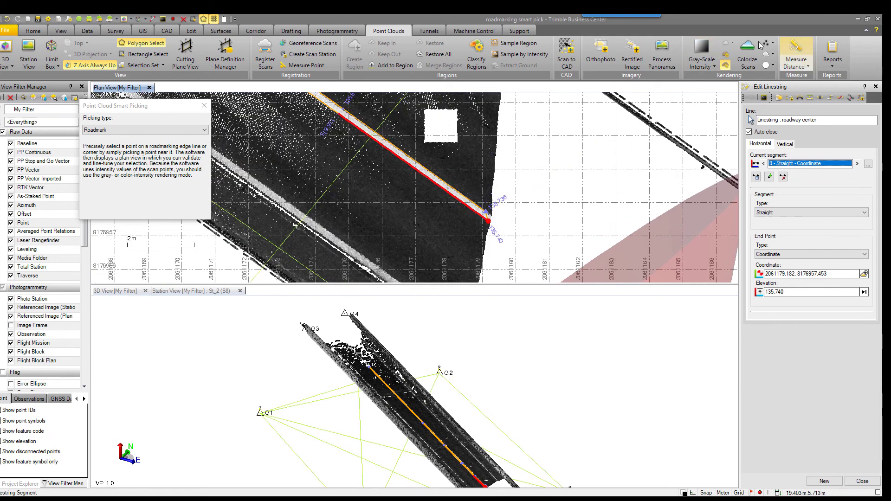
{"action": "left_click", "coordinate": [706, 64]}
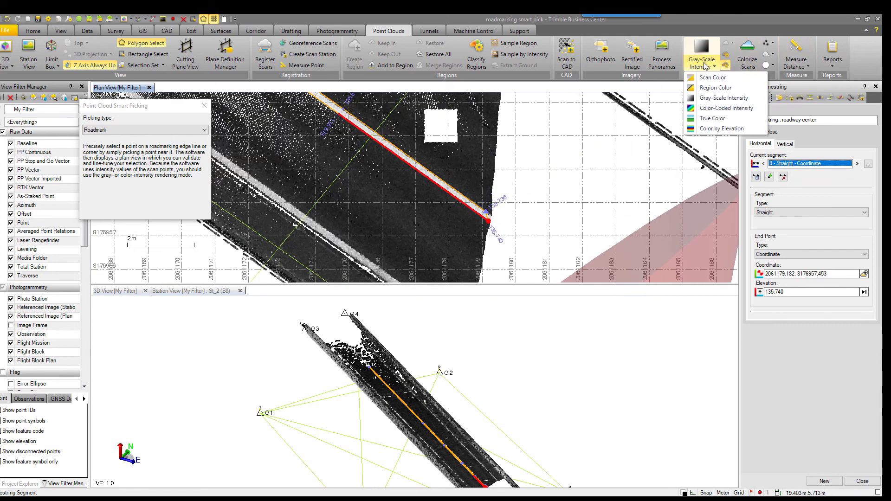
{"action": "left_click", "coordinate": [712, 109]}
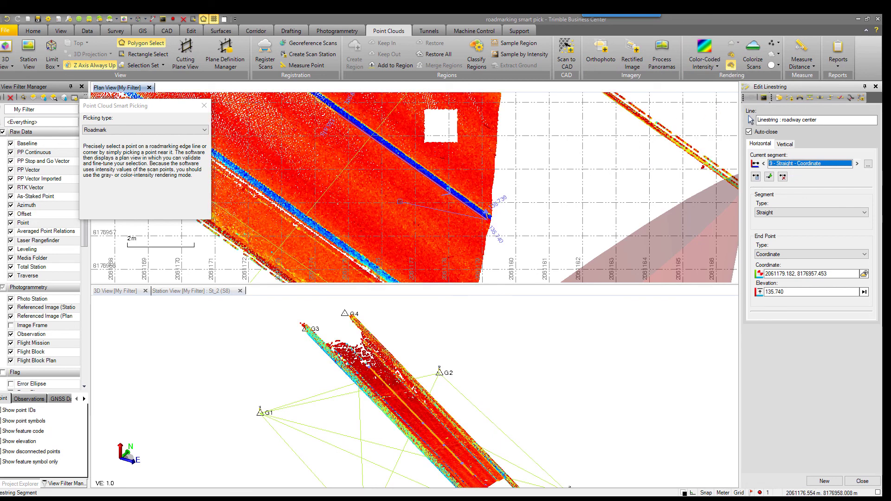
{"action": "left_click", "coordinate": [717, 67]}
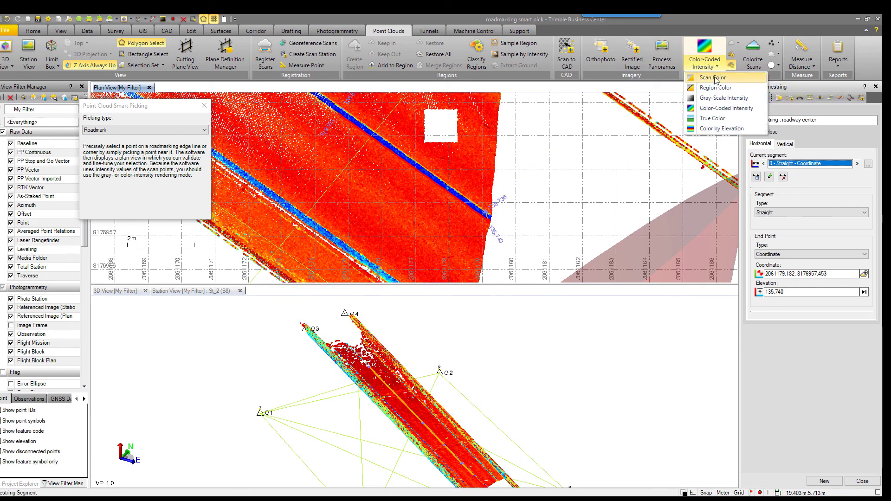
{"action": "left_click", "coordinate": [714, 121]}
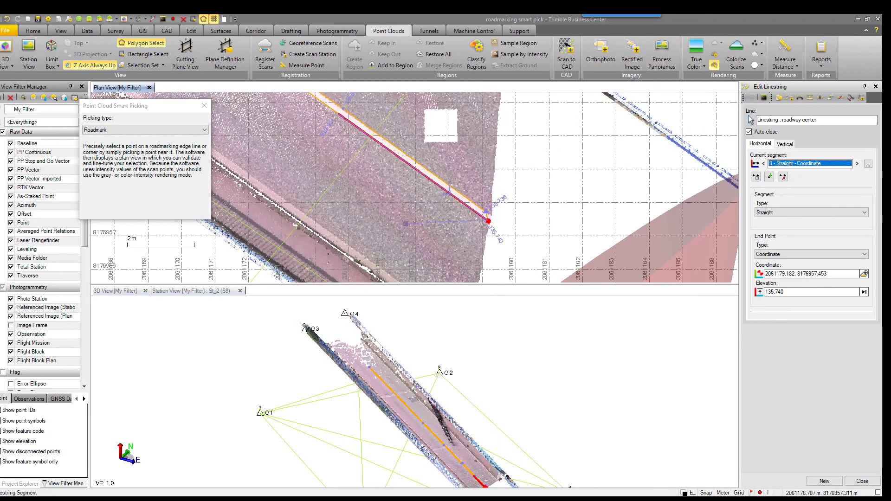
{"action": "left_click", "coordinate": [701, 66]}
{"action": "left_click", "coordinate": [703, 98]}
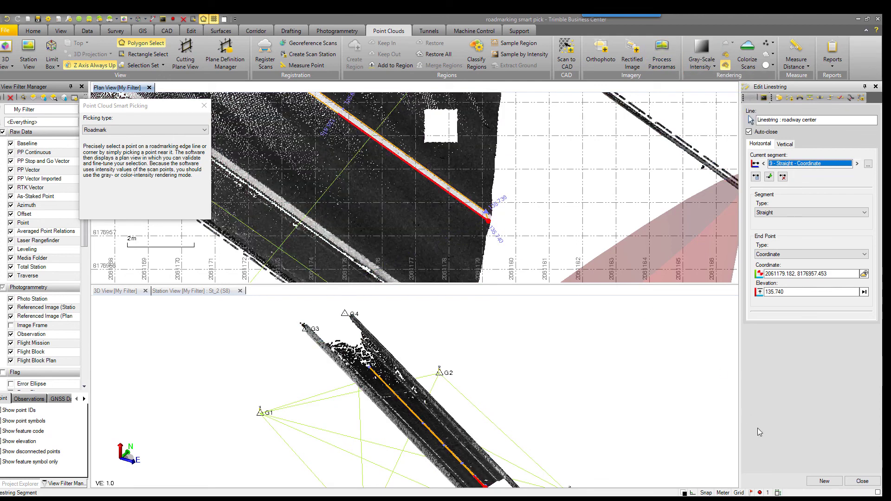
Finish editing the roadway center linestring and inspect it along the bridge deck in the 3D view.
{"action": "left_click", "coordinate": [863, 481]}
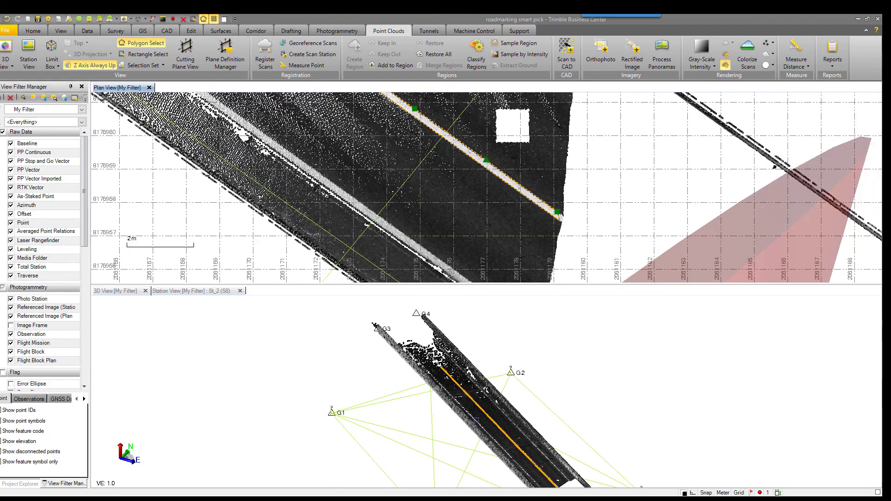
{"action": "right_click_drag", "start_coordinate": [511, 439], "coordinate": [563, 457]}
{"action": "scroll", "coordinate": [563, 456], "scroll_direction": "up", "scroll_amount": 1}
{"action": "scroll", "coordinate": [563, 456], "scroll_direction": "up", "scroll_amount": 8}
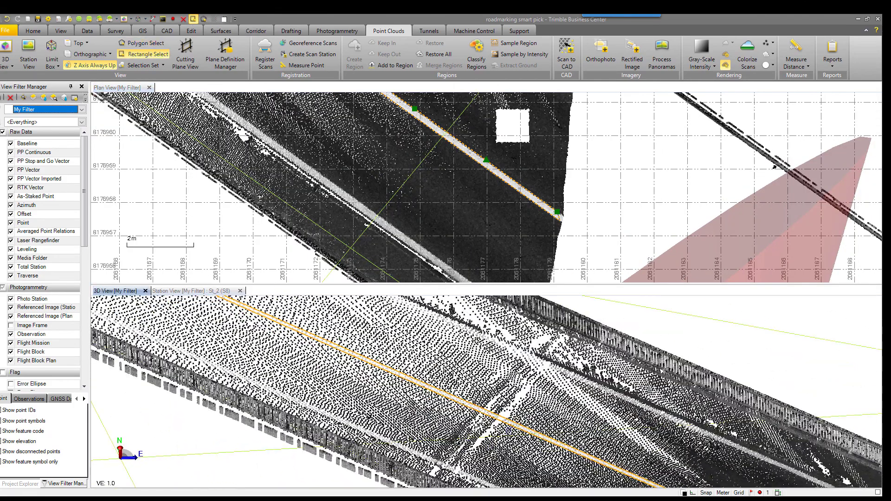
{"action": "right_click_drag", "start_coordinate": [482, 427], "coordinate": [374, 414]}
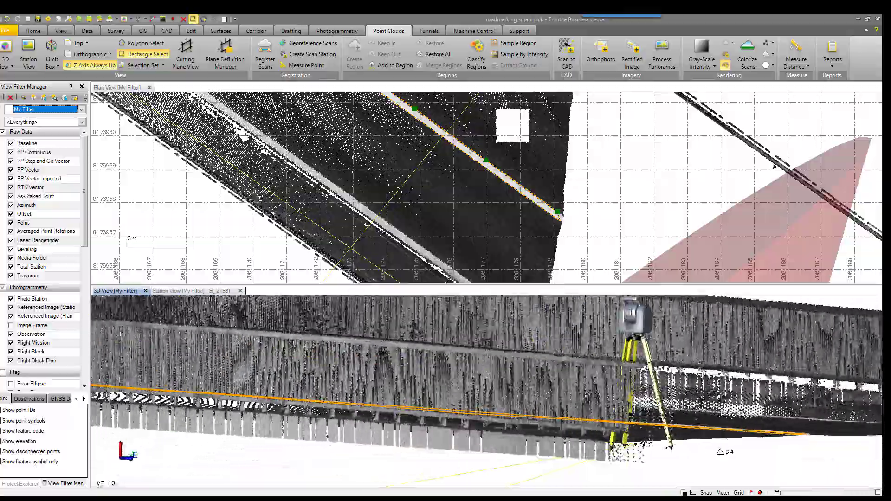